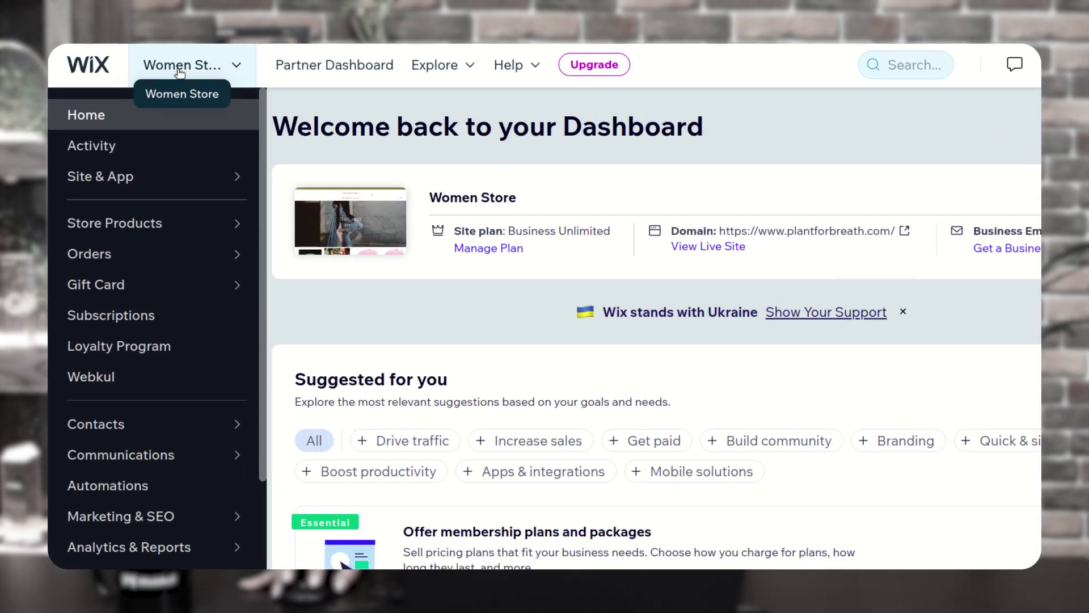
# Open the Multi Vendor Marketplace admin dashboard from the site's Manage Apps page.
pyautogui.click(200, 68)
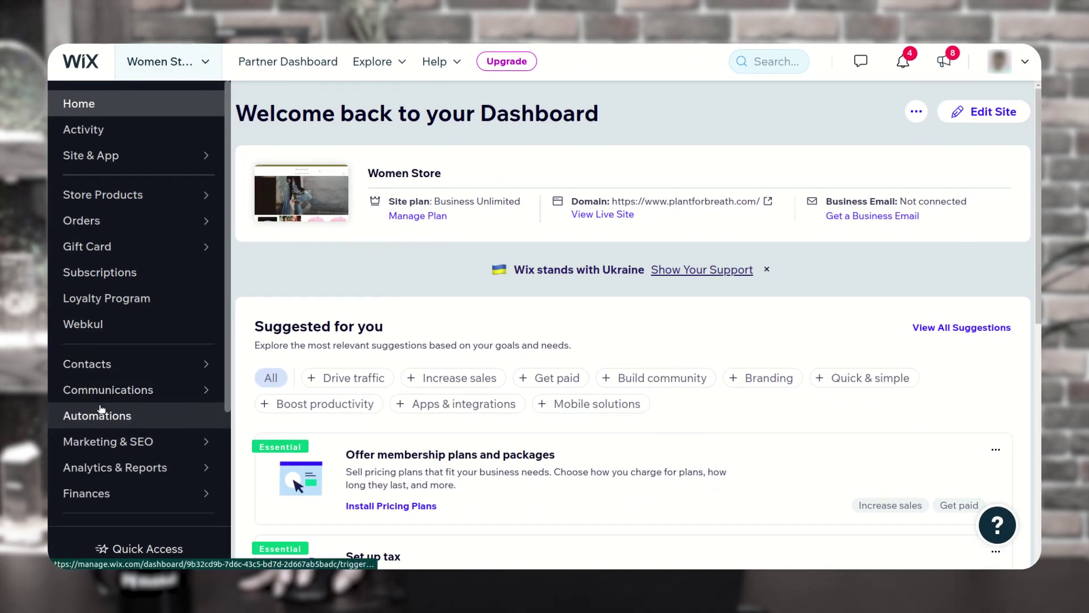
pyautogui.scroll(-3, 111, 409)
pyautogui.scroll(-1, 114, 340)
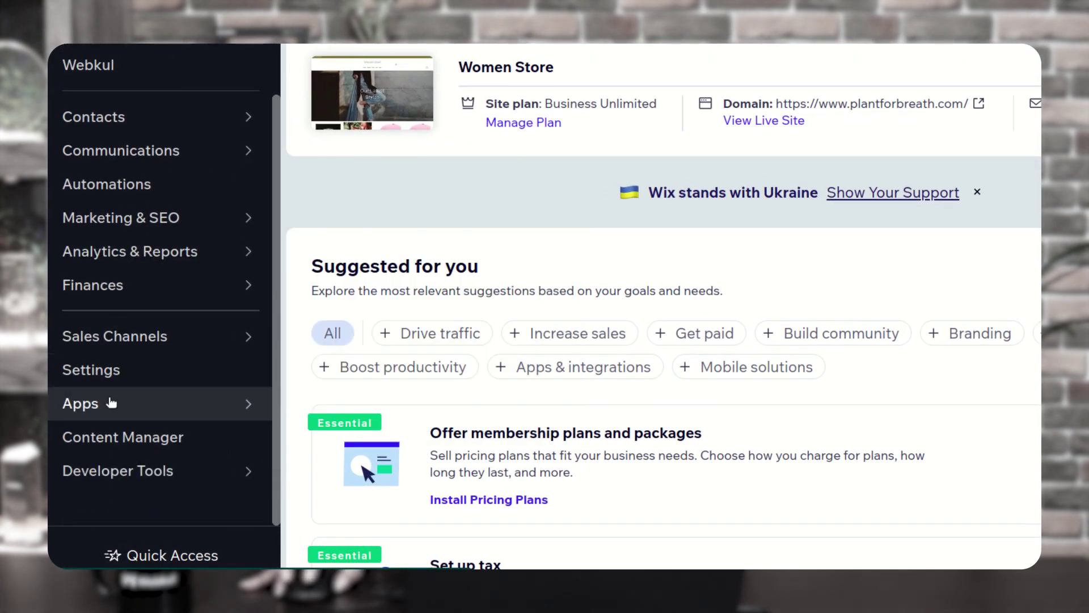
pyautogui.moveTo(107, 406)
pyautogui.click(334, 419)
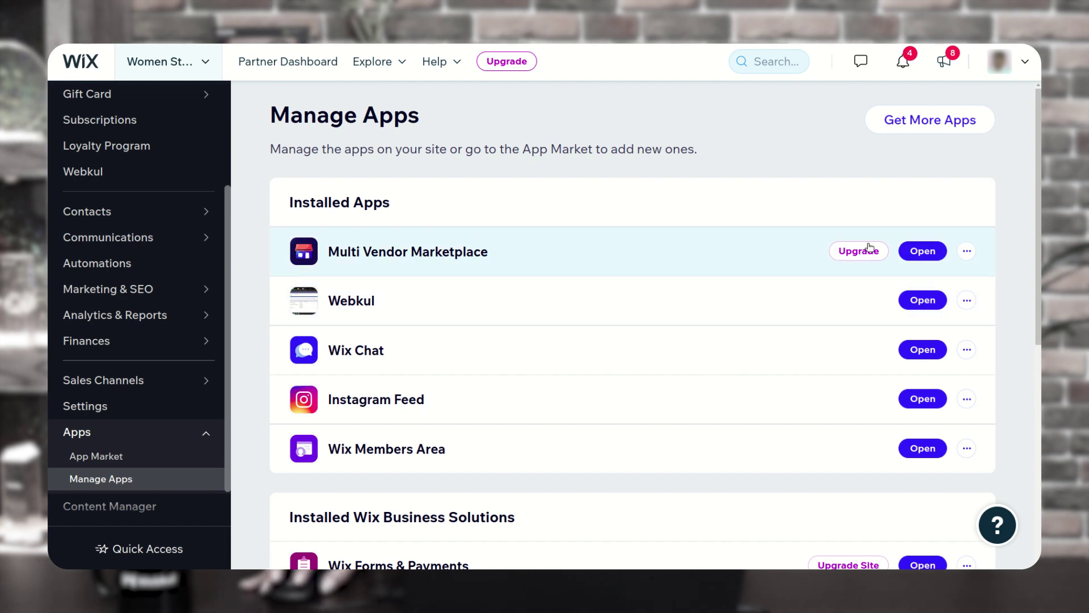
pyautogui.click(923, 251)
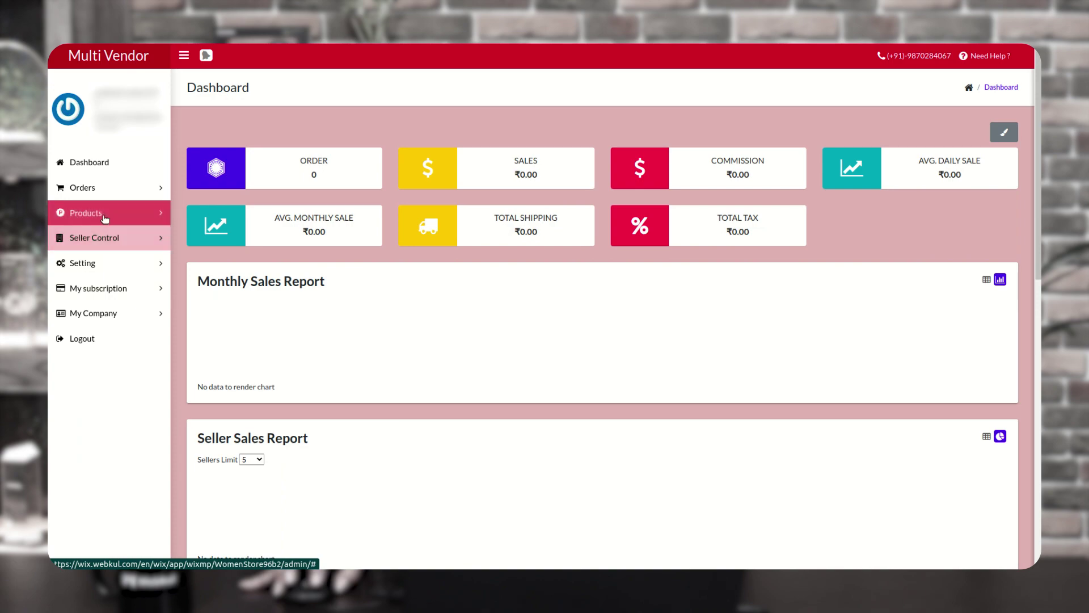
# Show Setting > Setup Instructions with the seller login and registration URLs.
pyautogui.click(100, 263)
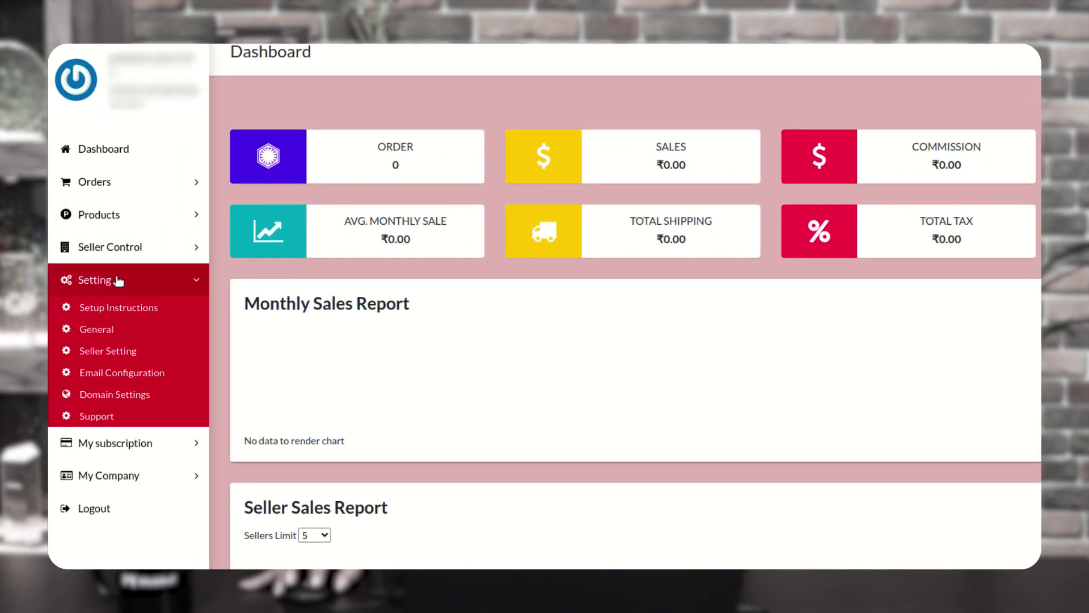
pyautogui.click(126, 316)
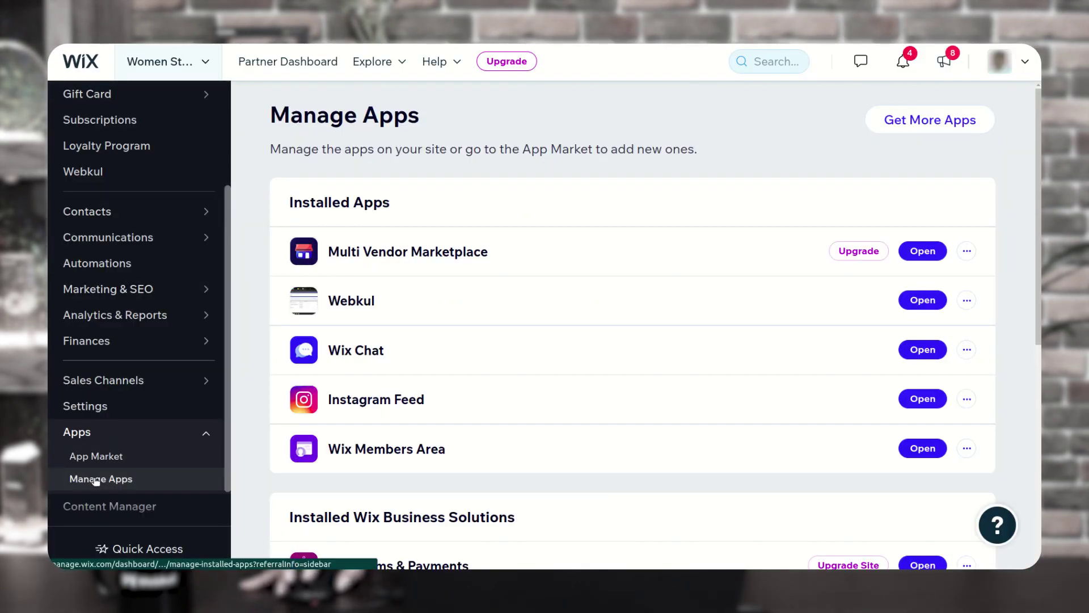
# Open the Women Store site in Wix Editor with its Pages & Menu panel.
pyautogui.click(145, 548)
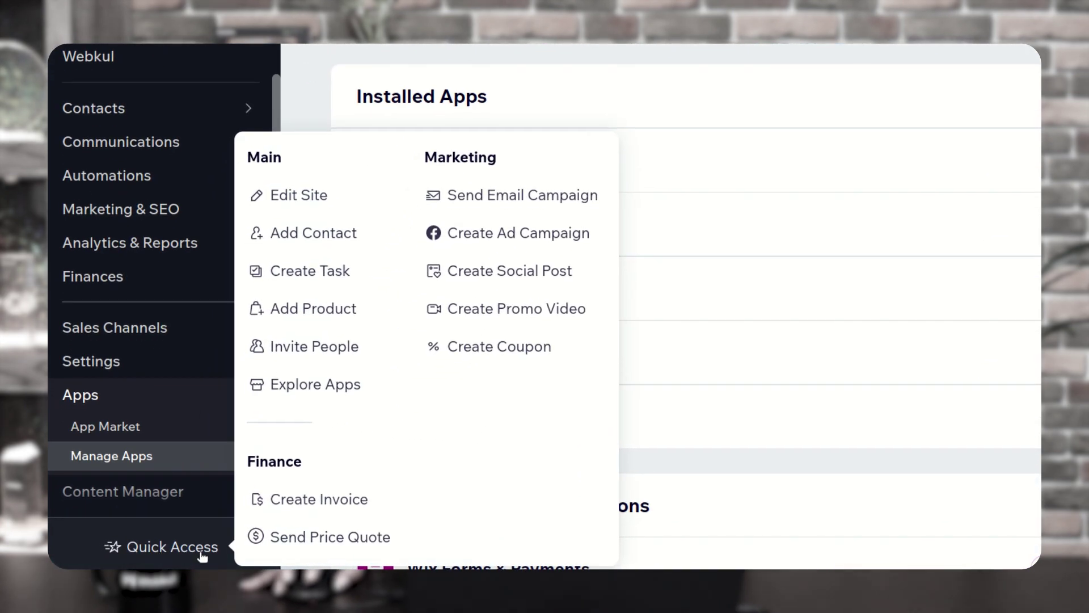
pyautogui.click(314, 196)
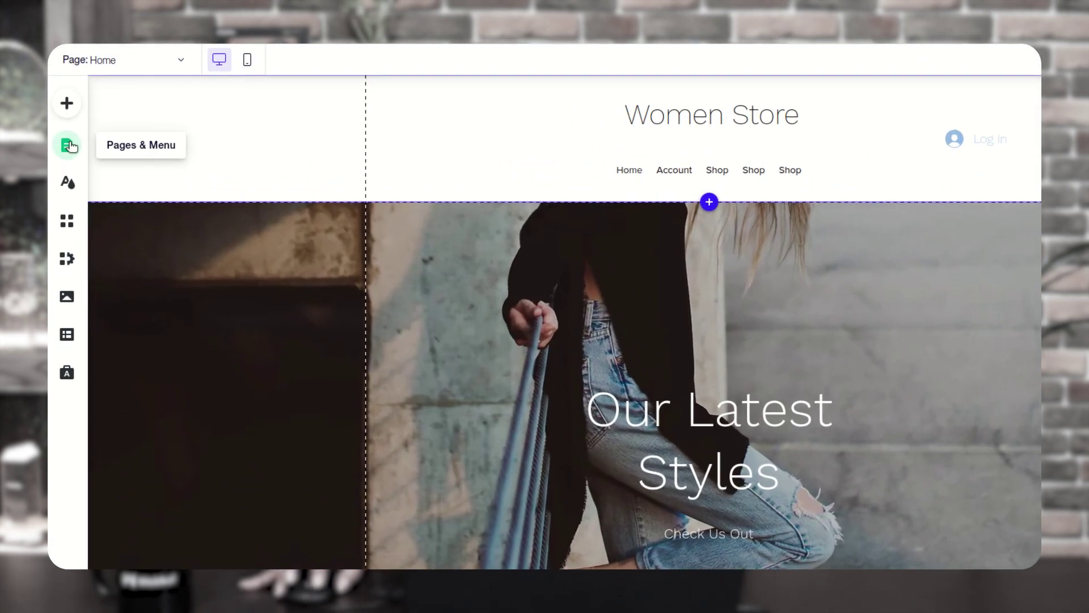
pyautogui.click(69, 145)
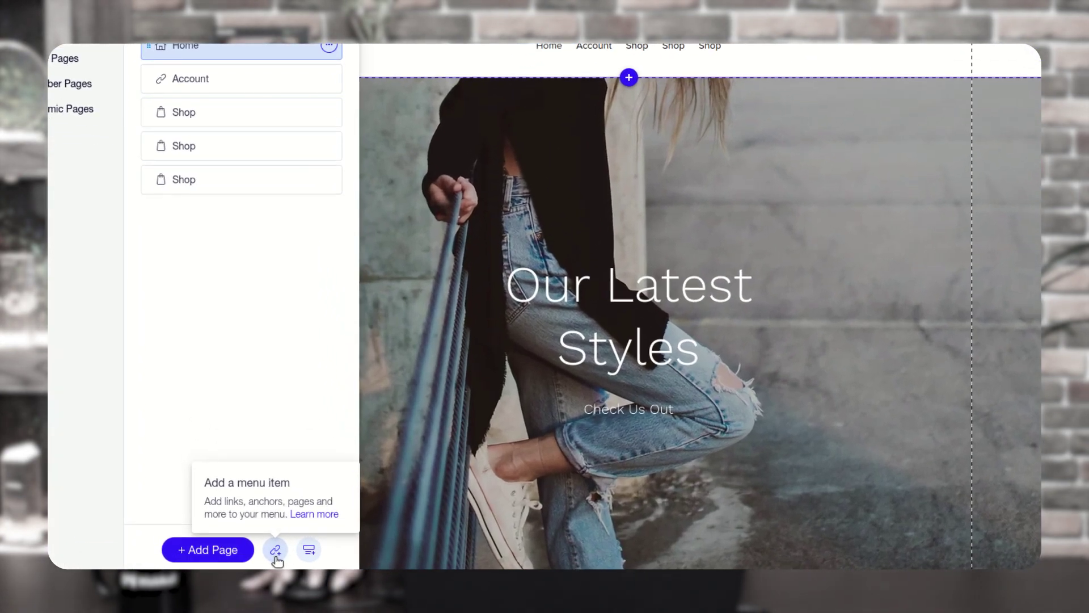
# Add a new web-address link to the site menu, then return to the setup instructions.
pyautogui.click(276, 550)
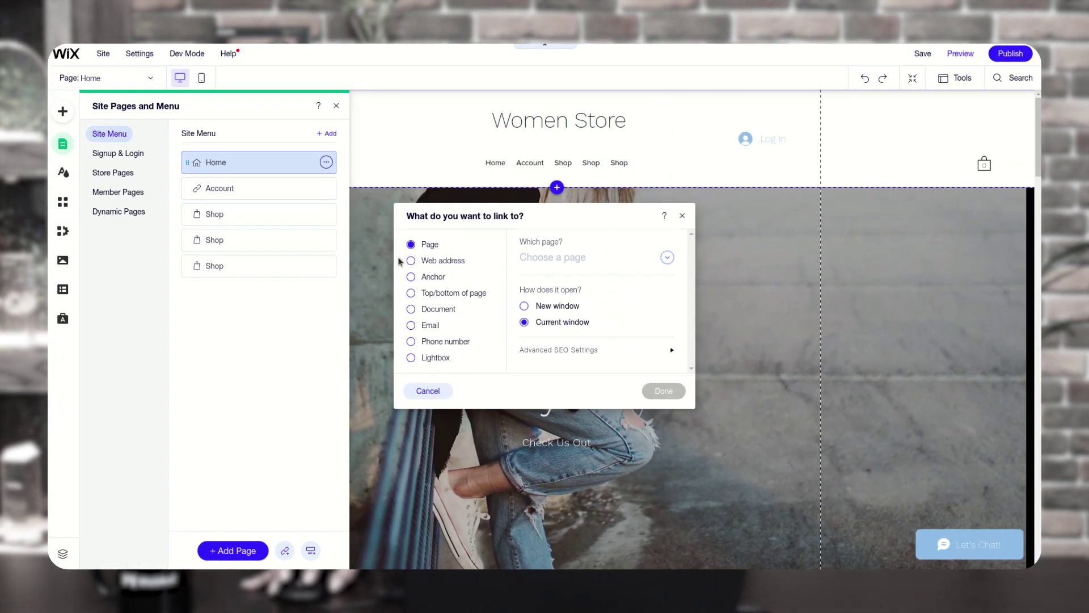
pyautogui.click(430, 263)
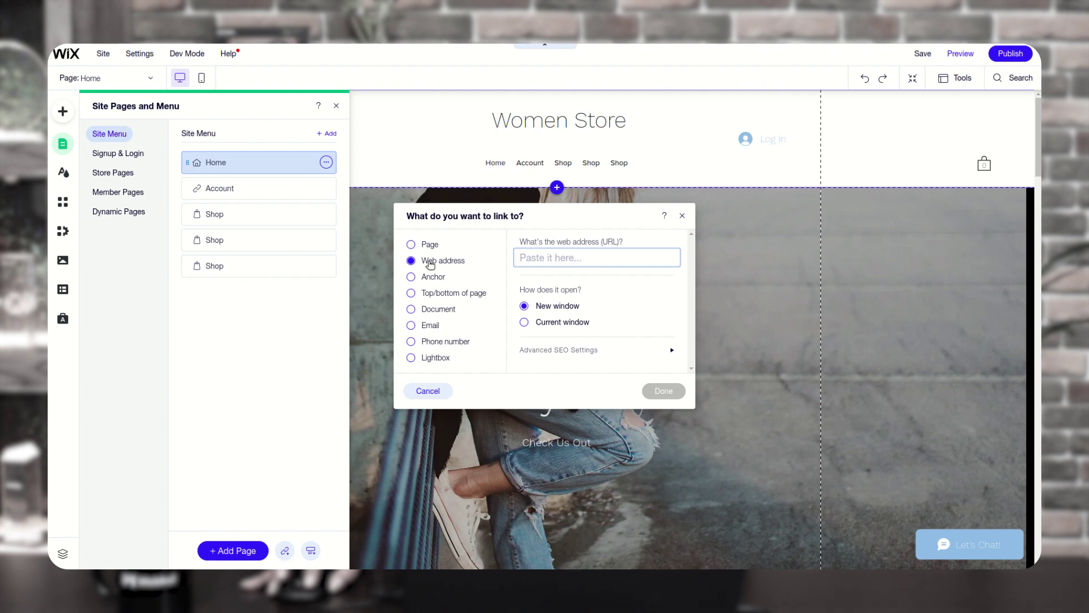
pyautogui.click(389, 45)
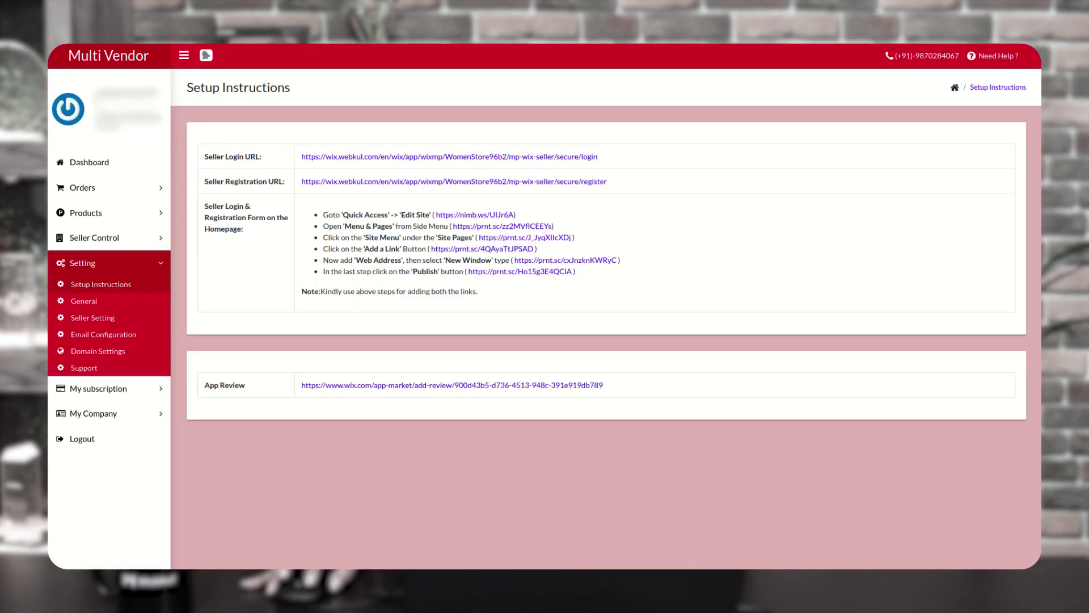
# Copy the Seller Registration URL's link address from the setup instructions.
pyautogui.rightClick(338, 183)
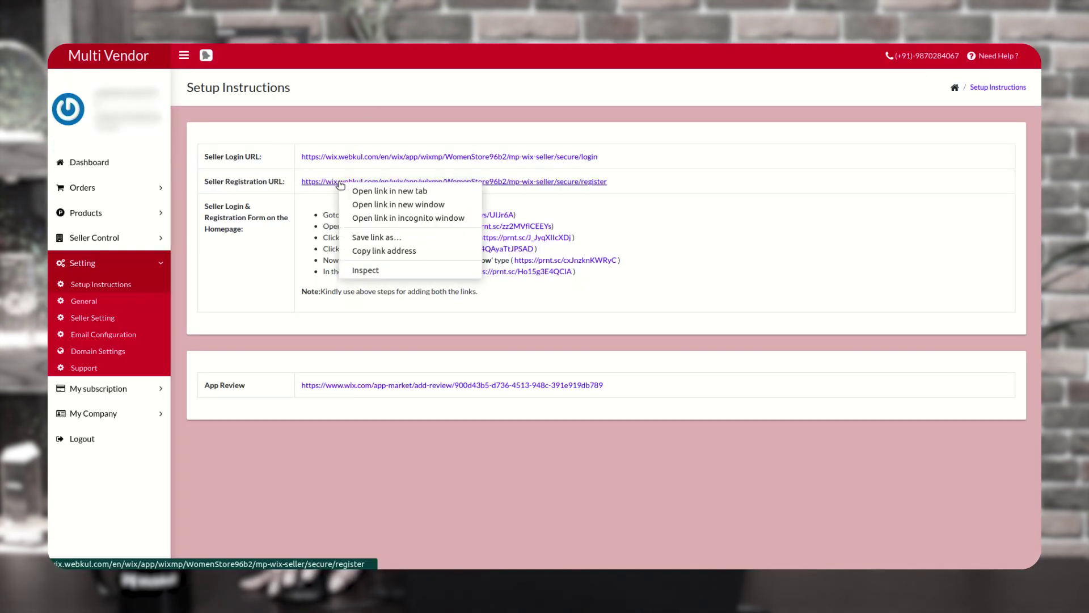
pyautogui.click(374, 193)
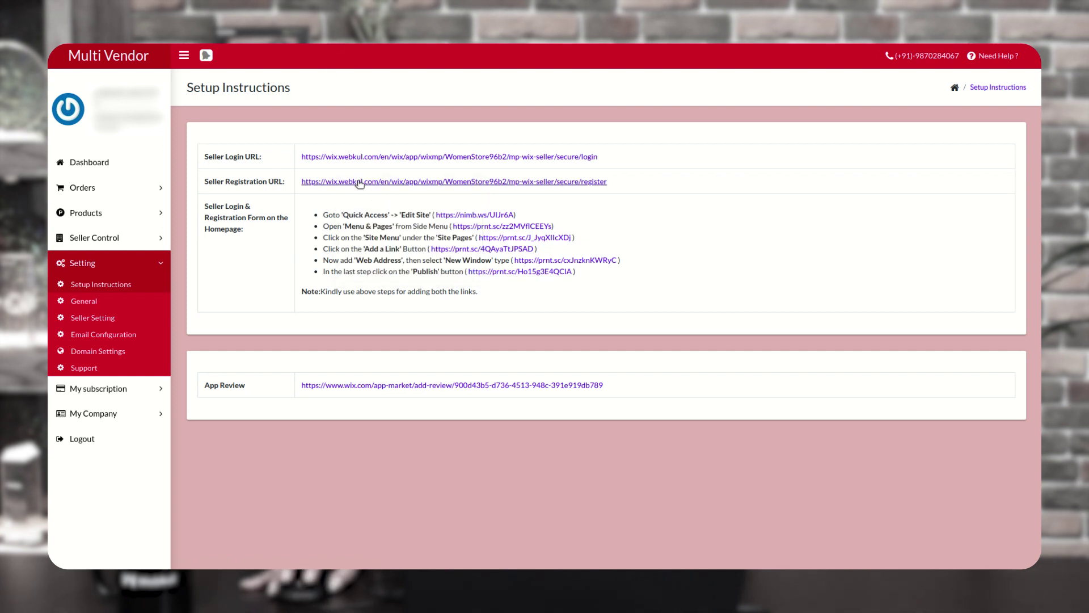
pyautogui.rightClick(360, 184)
pyautogui.click(403, 250)
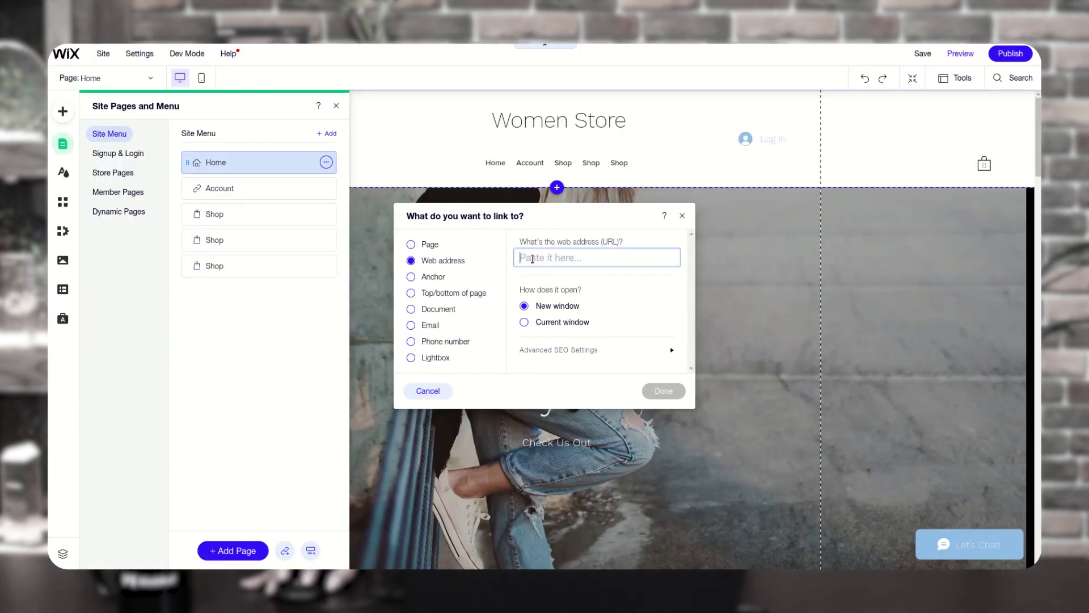
# Paste the registration URL into the new link and name the menu item 'Seller Registration'.
pyautogui.rightClick(532, 259)
pyautogui.click(563, 328)
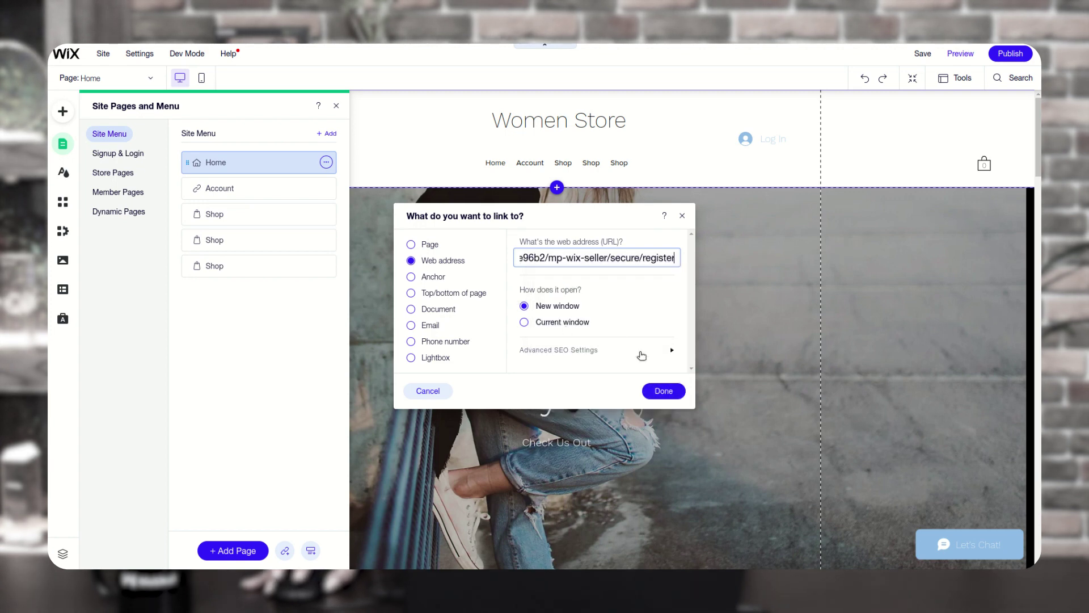
pyautogui.click(664, 392)
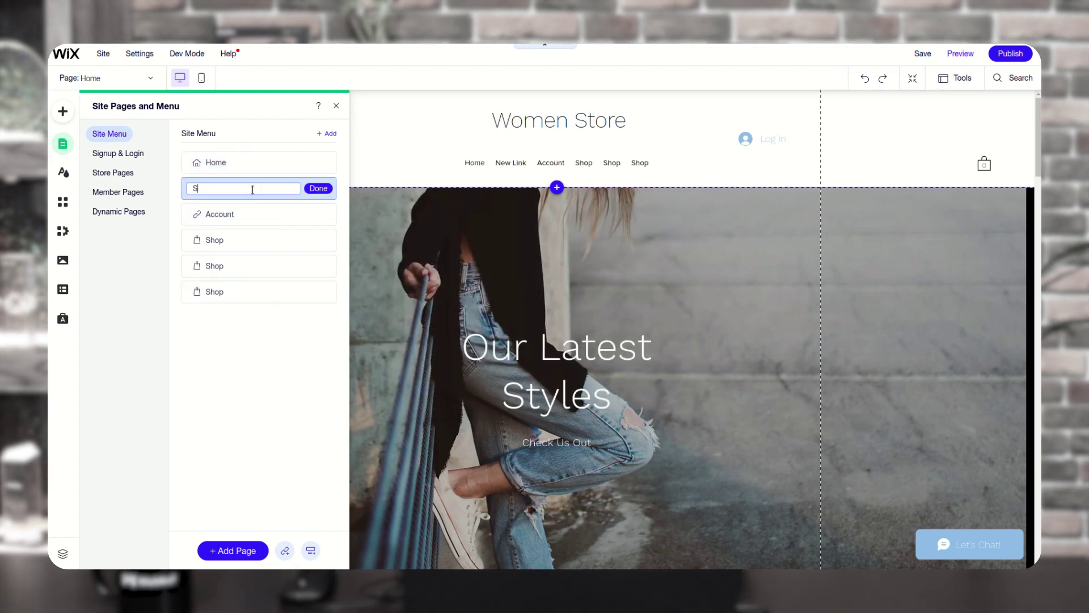
pyautogui.write('Seller Registration')
pyautogui.click(318, 190)
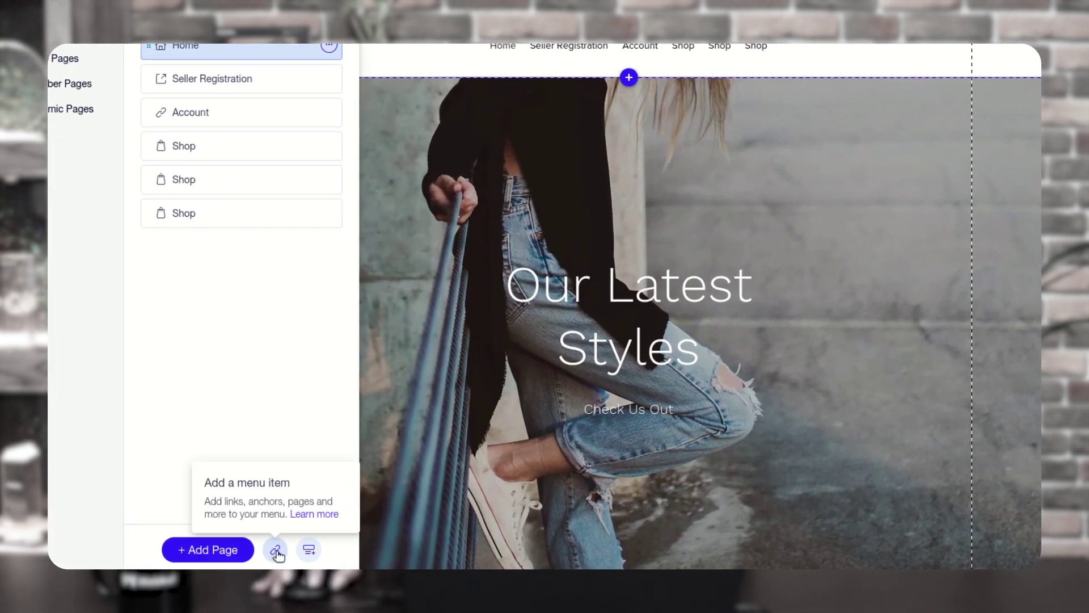
# Start a second web-address menu link and copy the Seller Login URL.
pyautogui.click(276, 551)
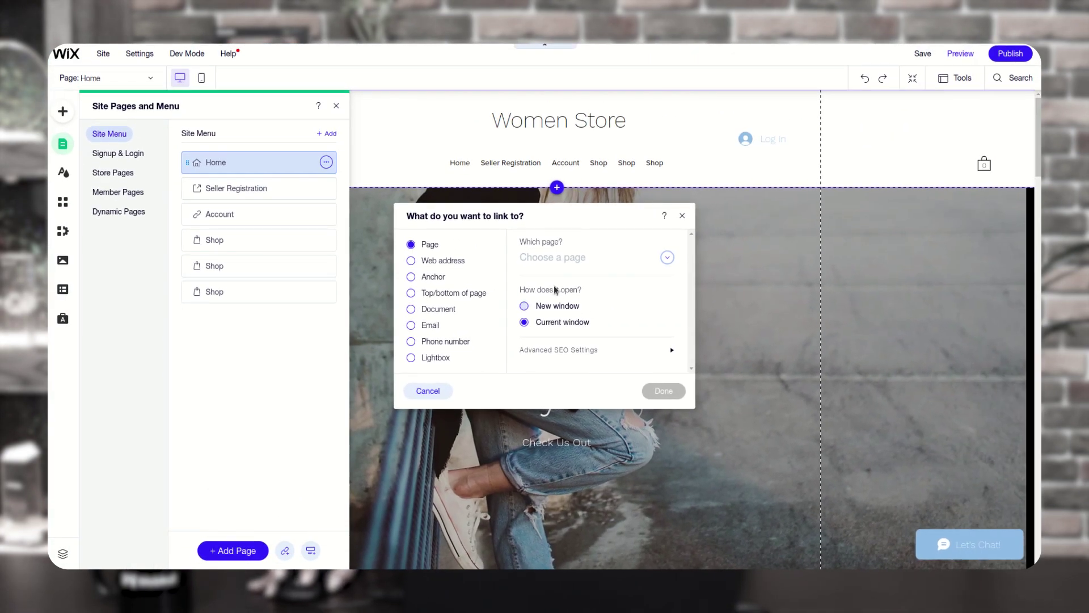
pyautogui.click(449, 260)
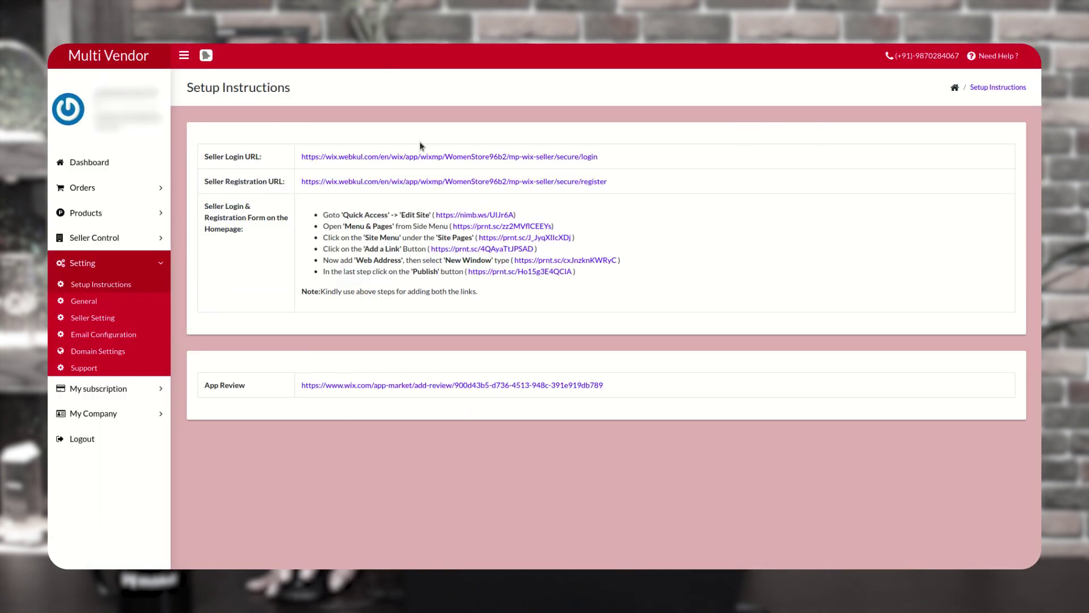
pyautogui.rightClick(424, 158)
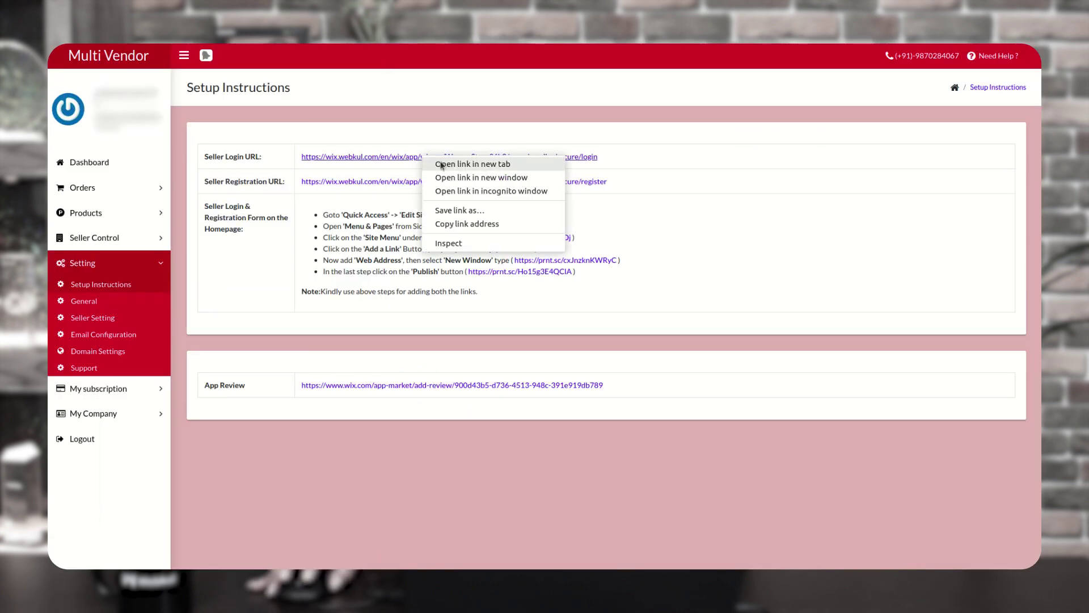
pyautogui.click(454, 226)
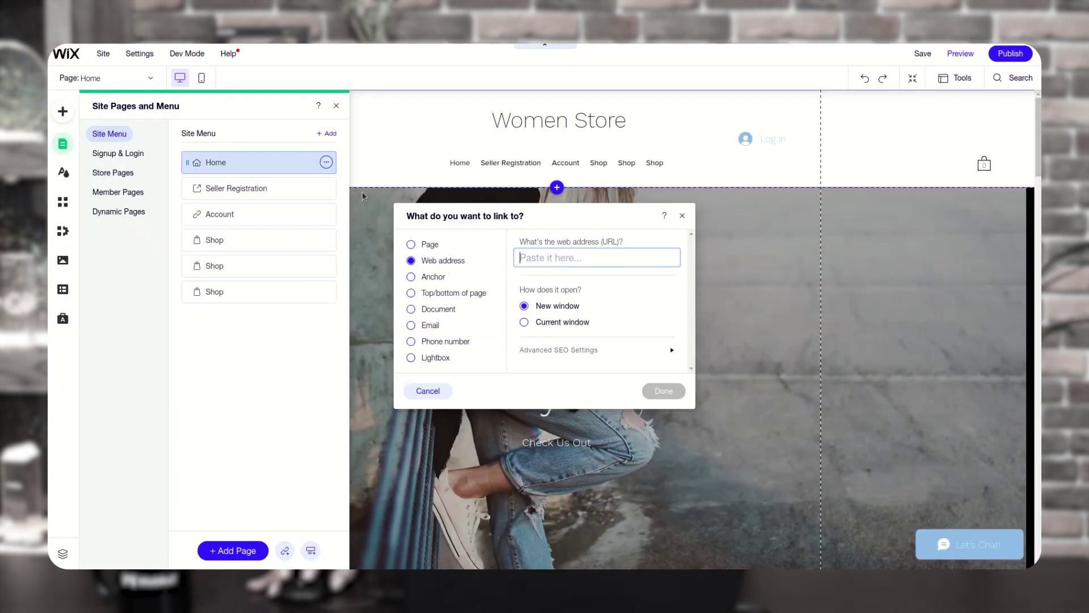
# Paste the Seller Login URL into the link and name the menu item 'Seller Login'.
pyautogui.rightClick(538, 257)
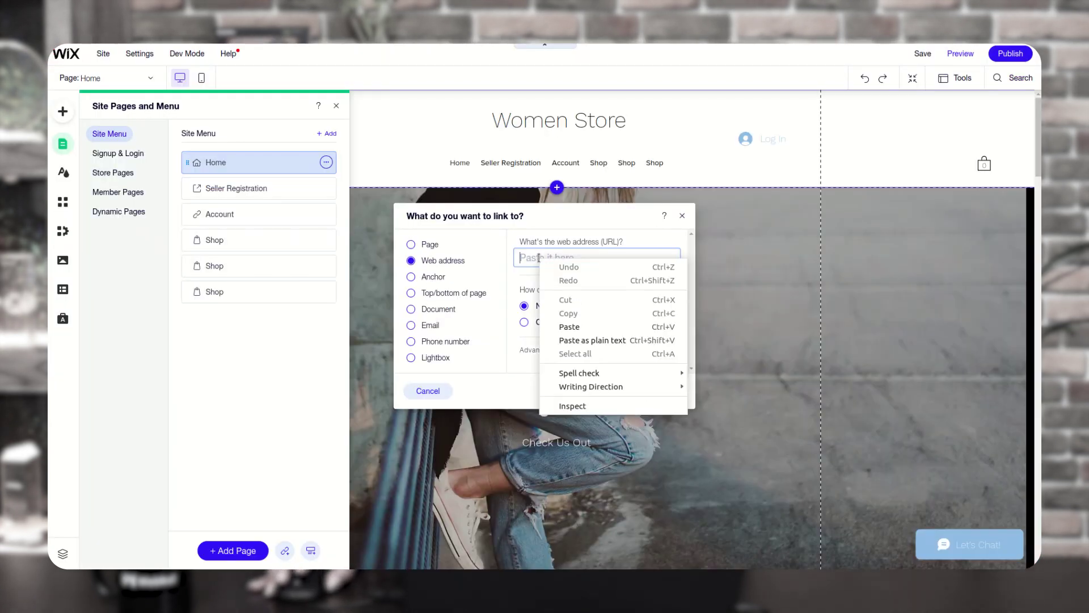
pyautogui.click(568, 327)
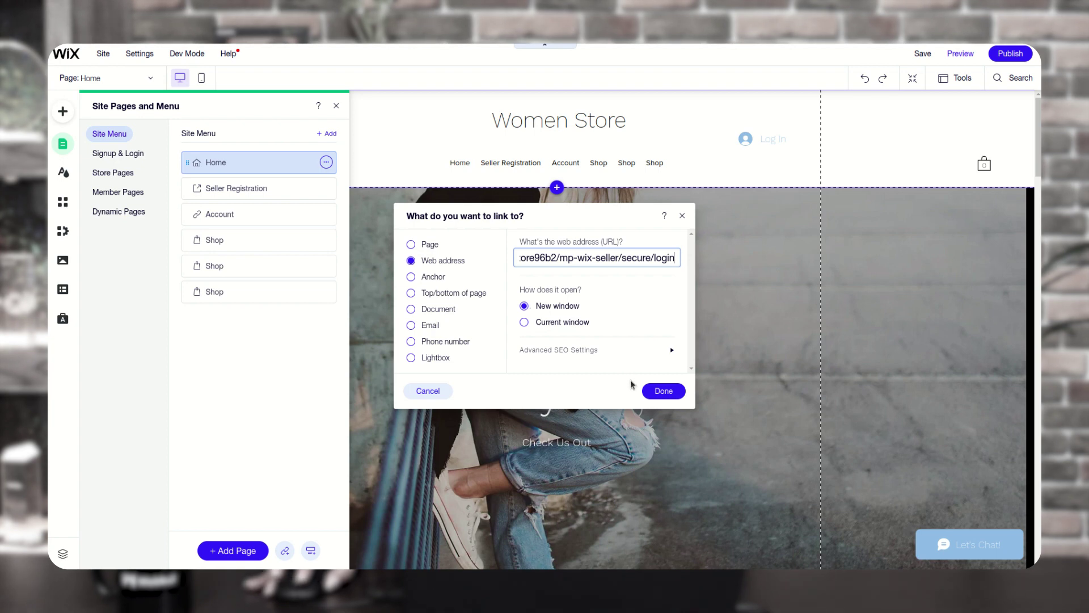
pyautogui.click(664, 391)
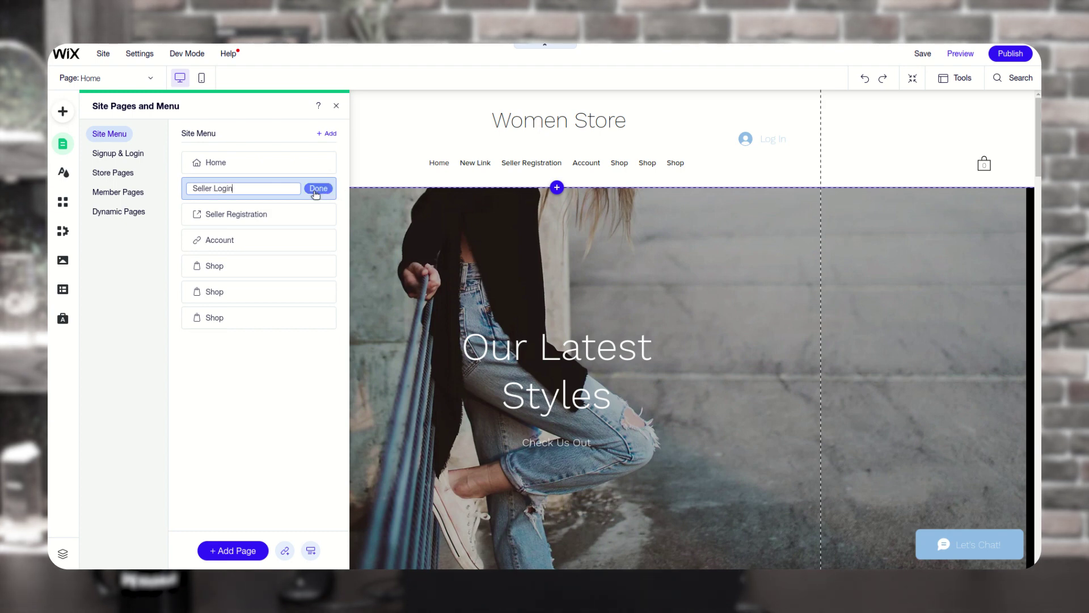
pyautogui.click(319, 189)
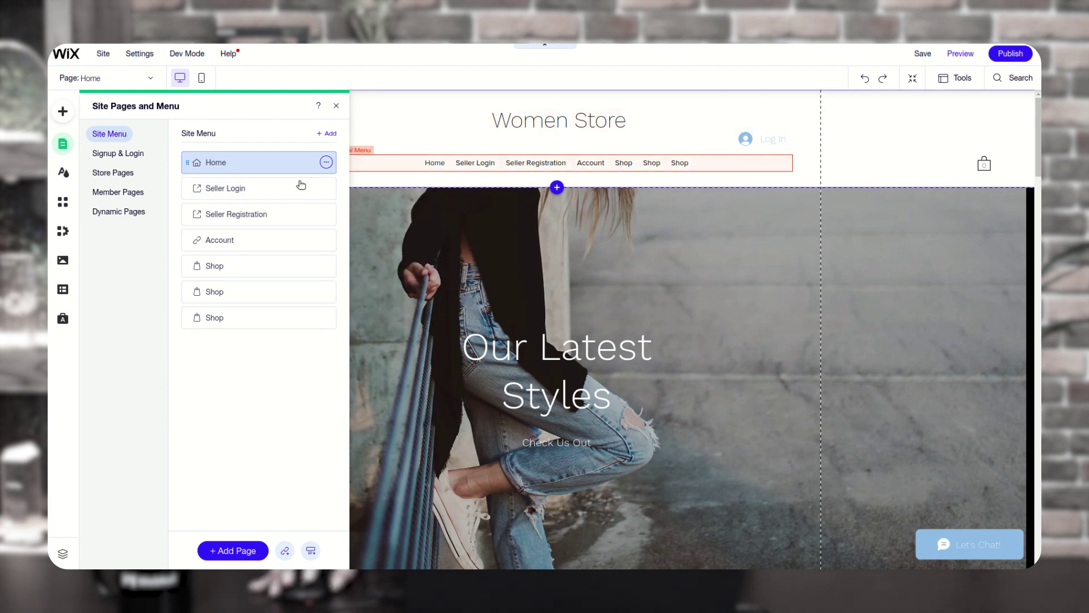
# Drag Seller Login and Seller Registration to the bottom of the Site Menu list.
pyautogui.moveTo(272, 189); pyautogui.dragTo(255, 335)
pyautogui.moveTo(260, 188); pyautogui.dragTo(253, 346)
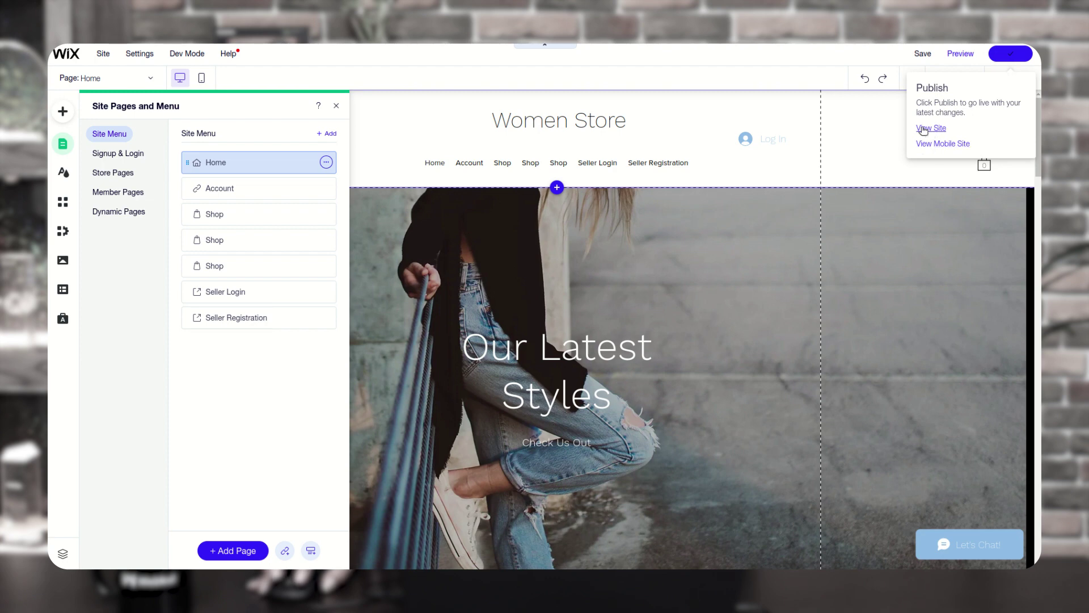
# View the published site and follow a seller menu link to the marketplace Registration form.
pyautogui.click(930, 128)
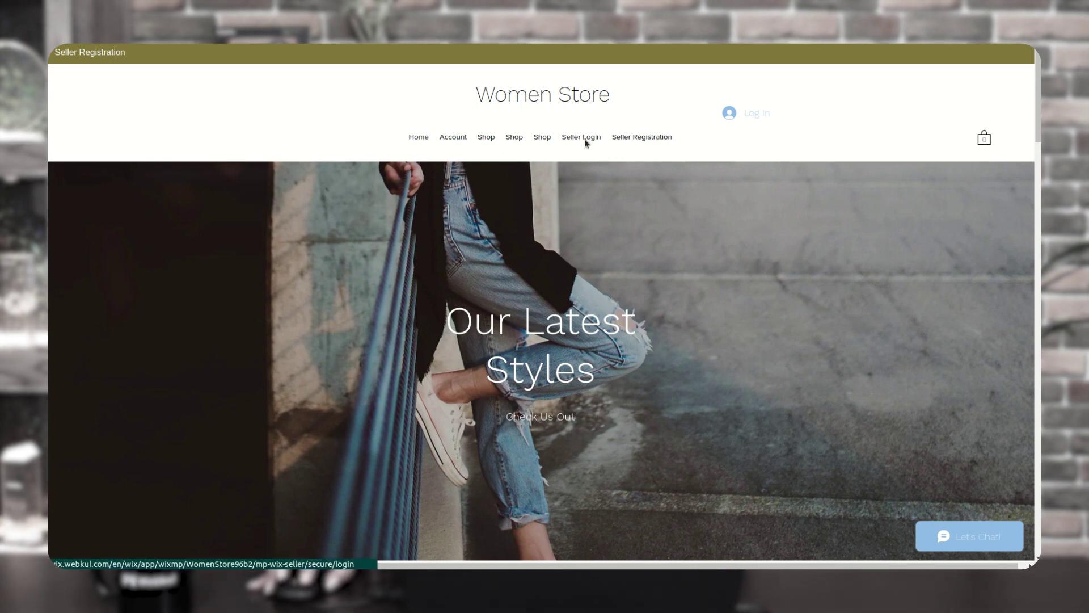
pyautogui.click(621, 138)
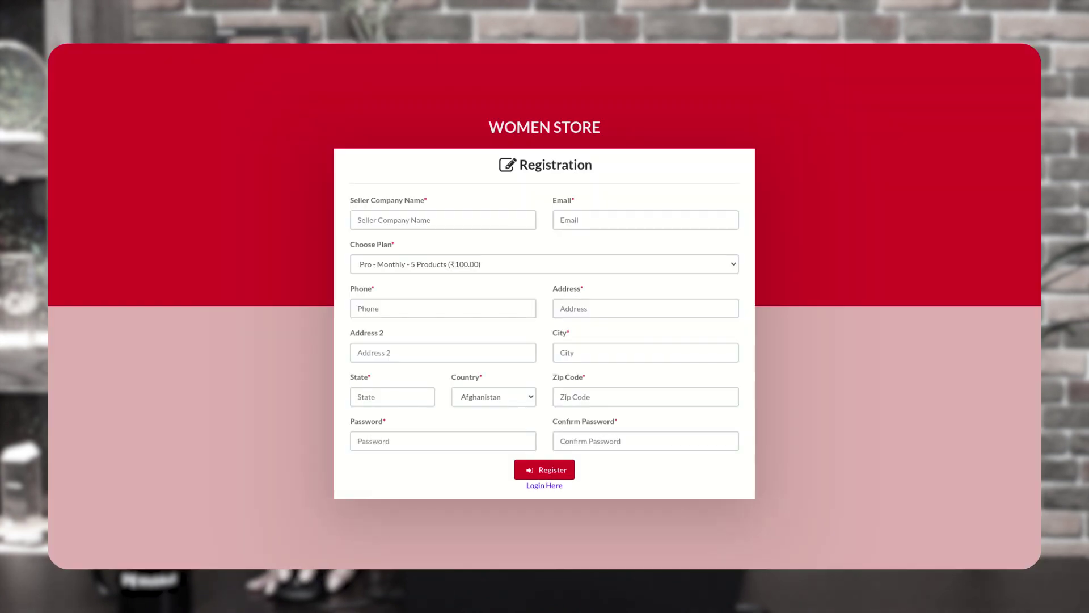